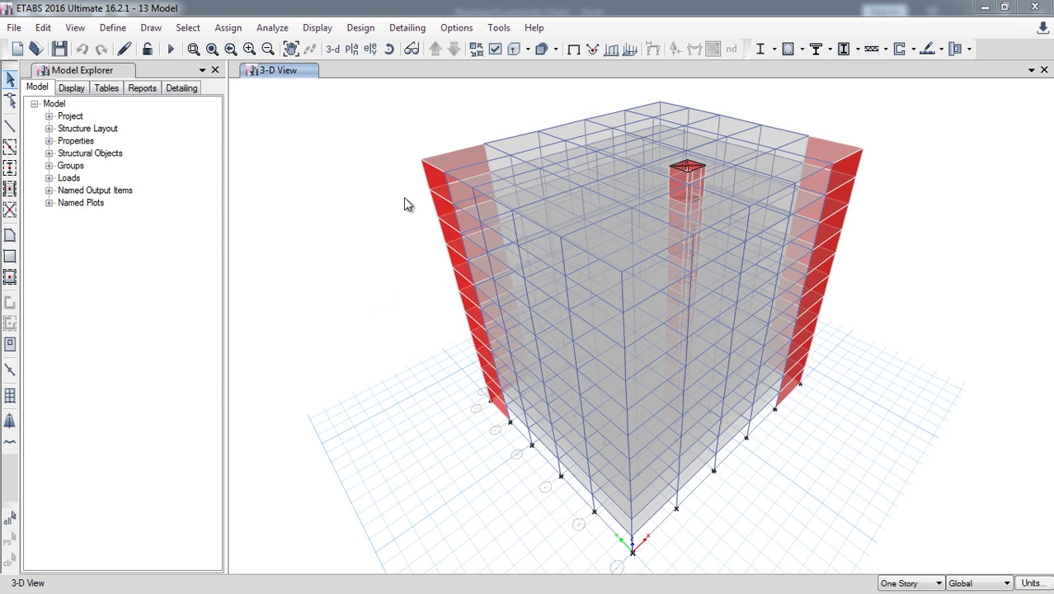
- Bring up the Windows Start menu over the ETABS 13 Model
{"action": "key", "text": "super"}
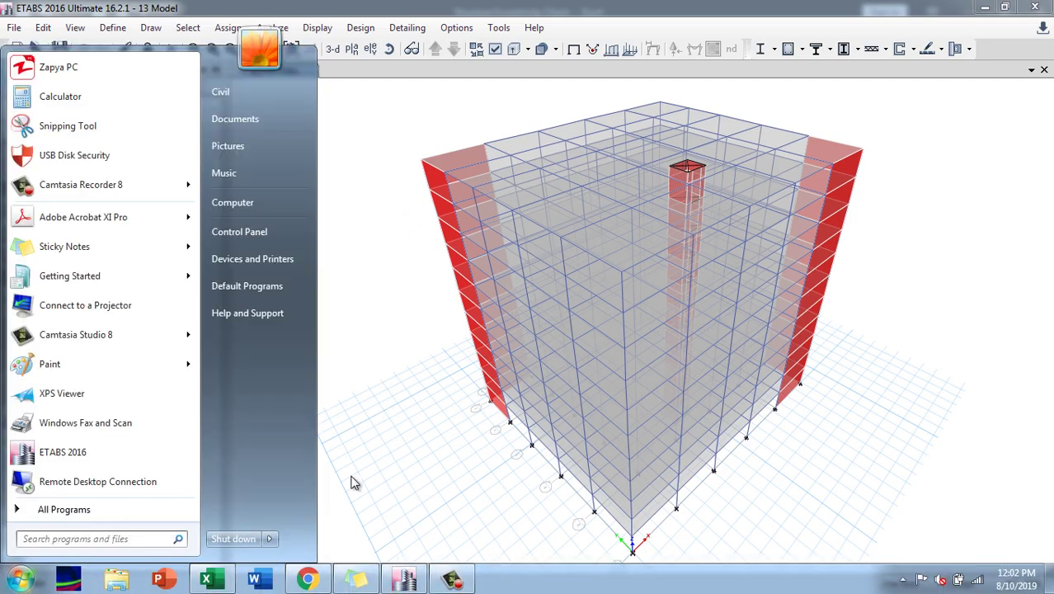
- Switch to the Structure Eccentricity Check workbook in Excel from the taskbar
{"action": "left_click", "coordinate": [213, 578]}
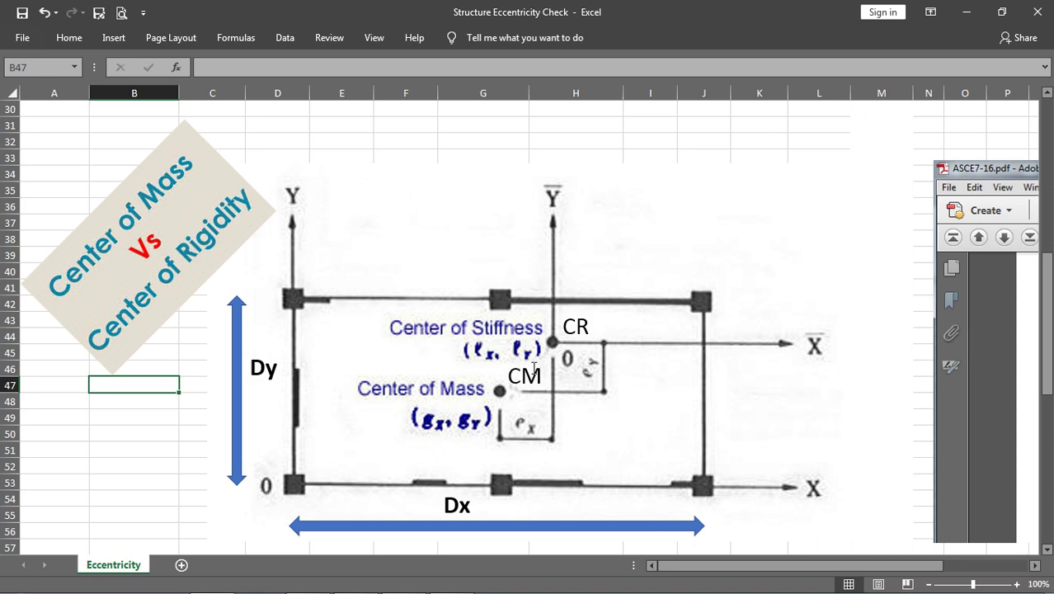
- Scroll the Eccentricity sheet down to the centre of mass and rigidity illustration
{"action": "scroll", "coordinate": [528, 359], "scroll_direction": "down", "scroll_amount": 8}
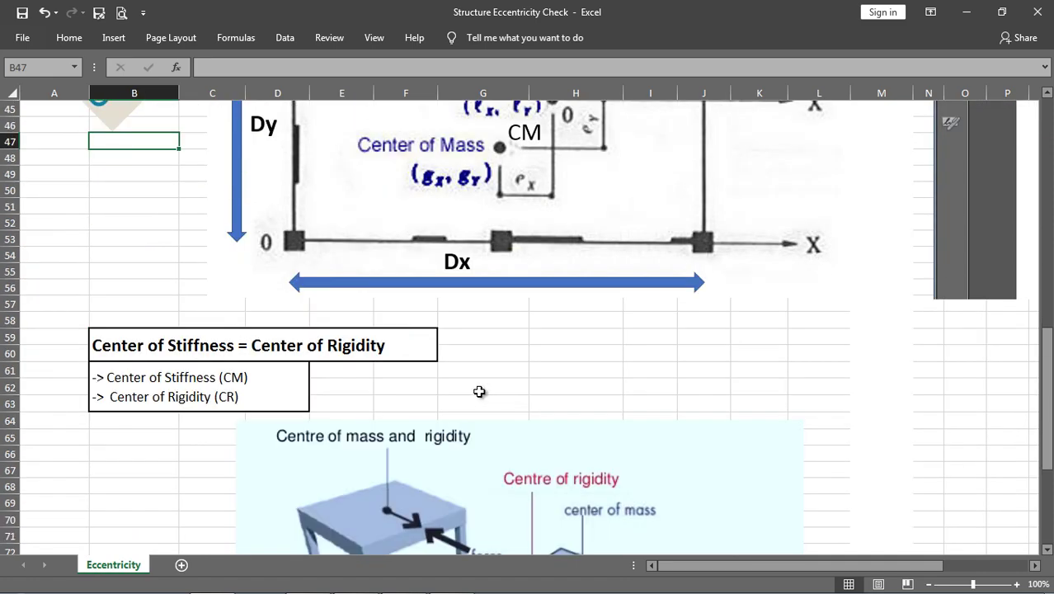
{"action": "scroll", "coordinate": [480, 393], "scroll_direction": "down", "scroll_amount": 2}
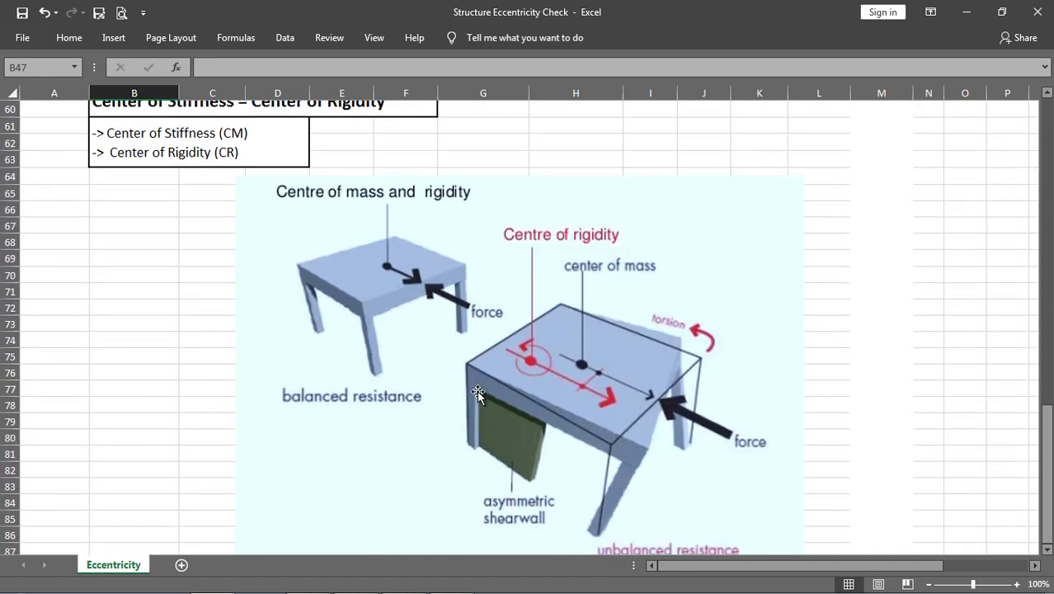
{"action": "scroll", "coordinate": [478, 393], "scroll_direction": "down", "scroll_amount": 2}
{"action": "scroll", "coordinate": [477, 391], "scroll_direction": "up", "scroll_amount": 2}
- Back in ETABS, select all 275 shells with Plank1, Slab 150 mm and Slab1 properties
{"action": "left_click", "coordinate": [411, 582]}
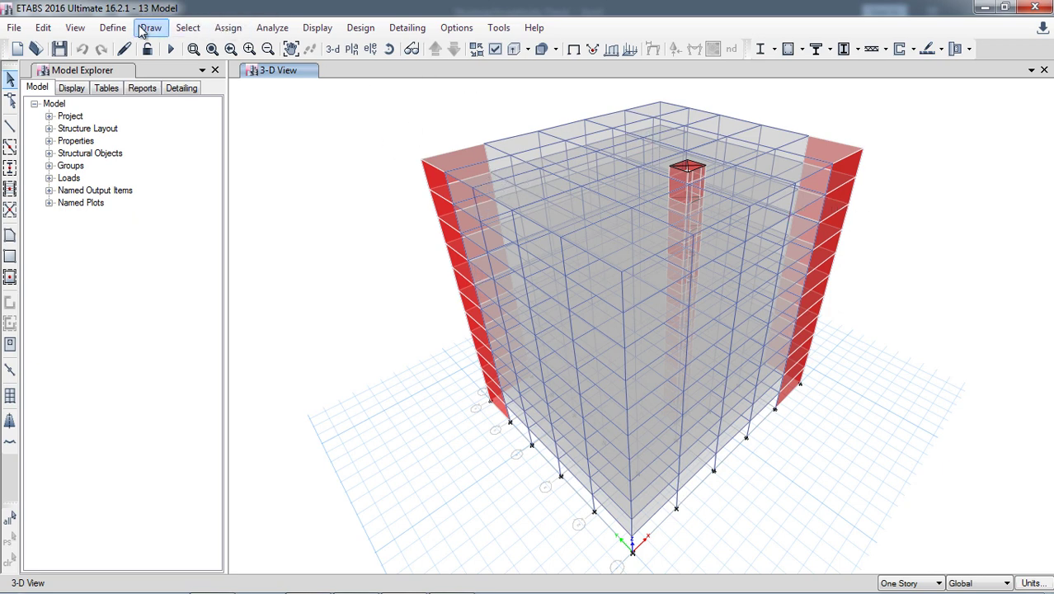
{"action": "left_click", "coordinate": [113, 27]}
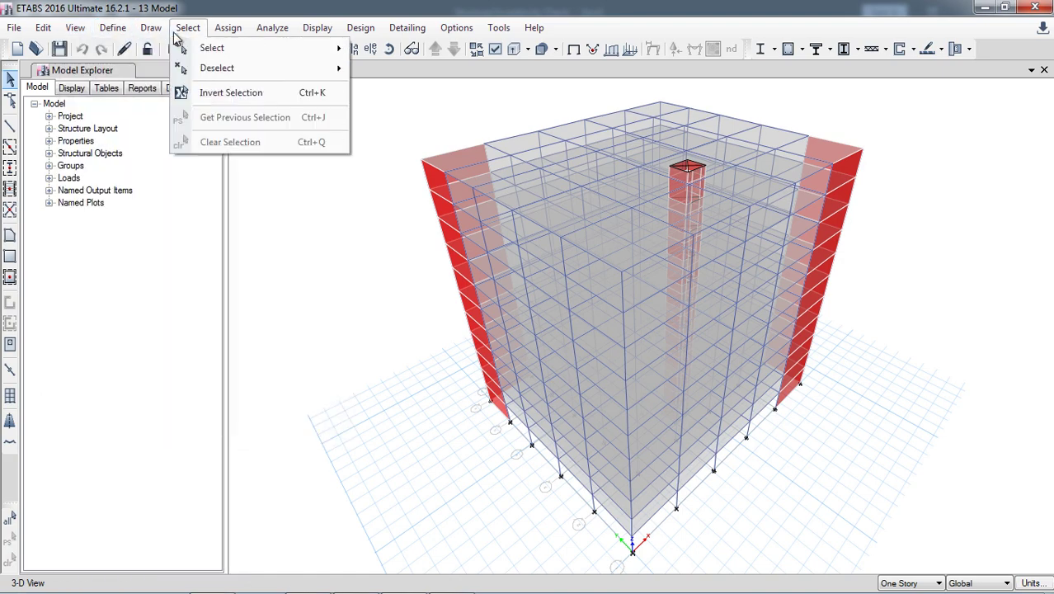
{"action": "mouse_move", "coordinate": [275, 49]}
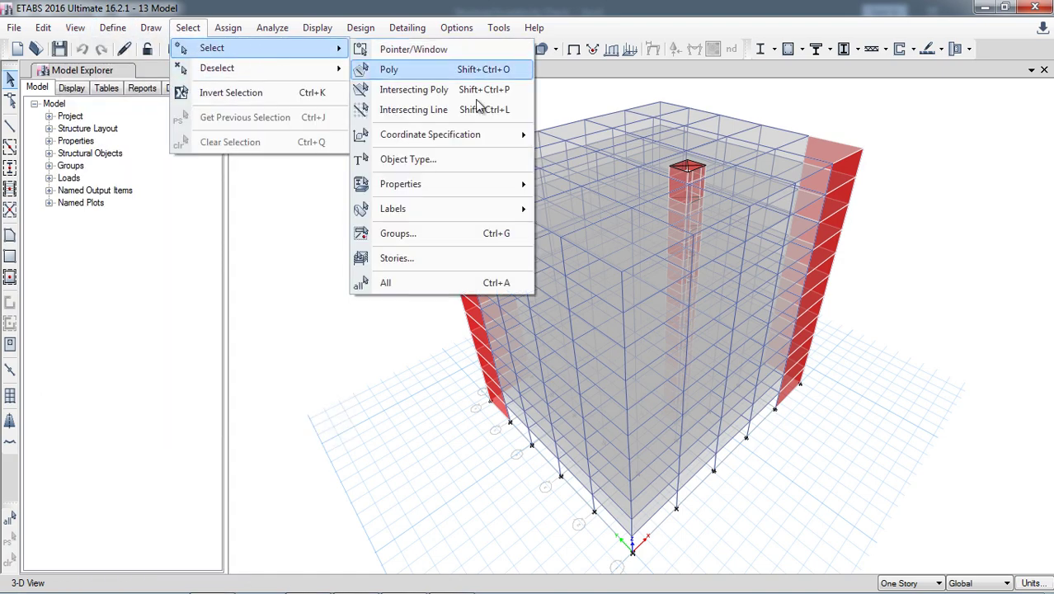
{"action": "mouse_move", "coordinate": [480, 186]}
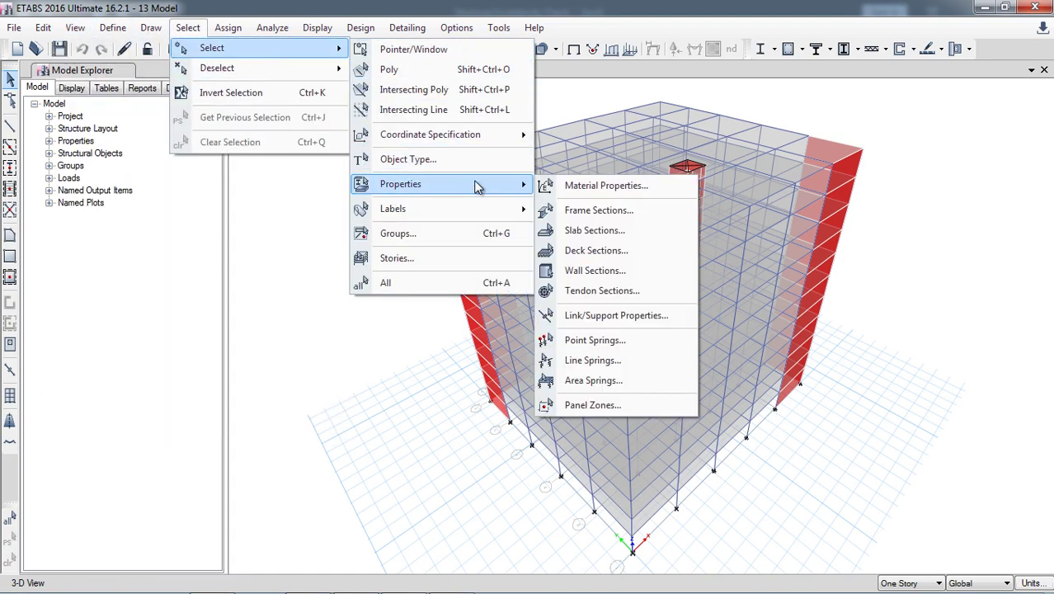
{"action": "left_click", "coordinate": [619, 234]}
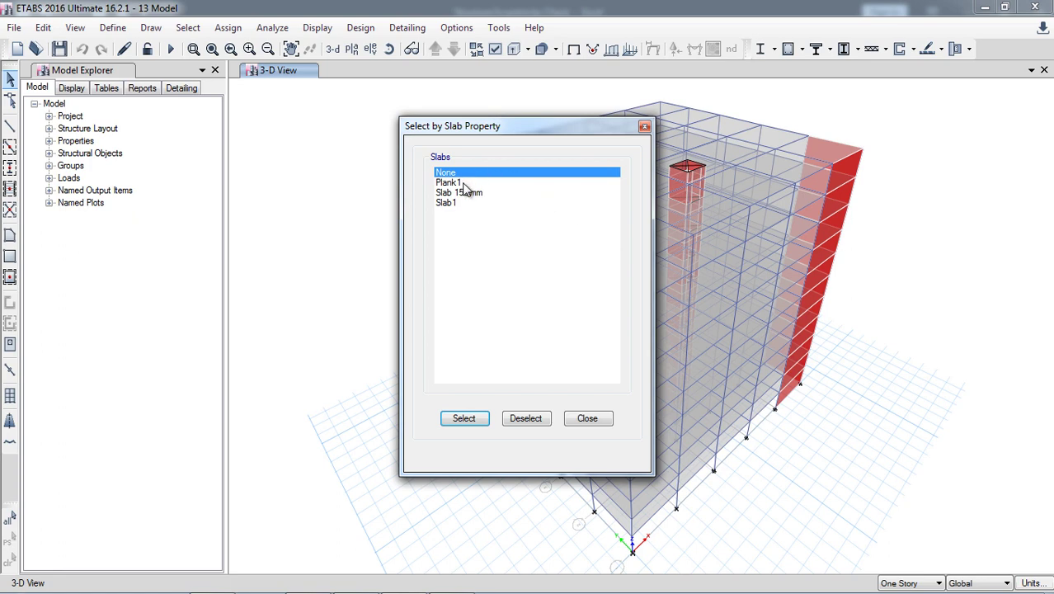
{"action": "left_click_drag", "start_coordinate": [463, 184], "coordinate": [475, 203]}
{"action": "left_click", "coordinate": [458, 418]}
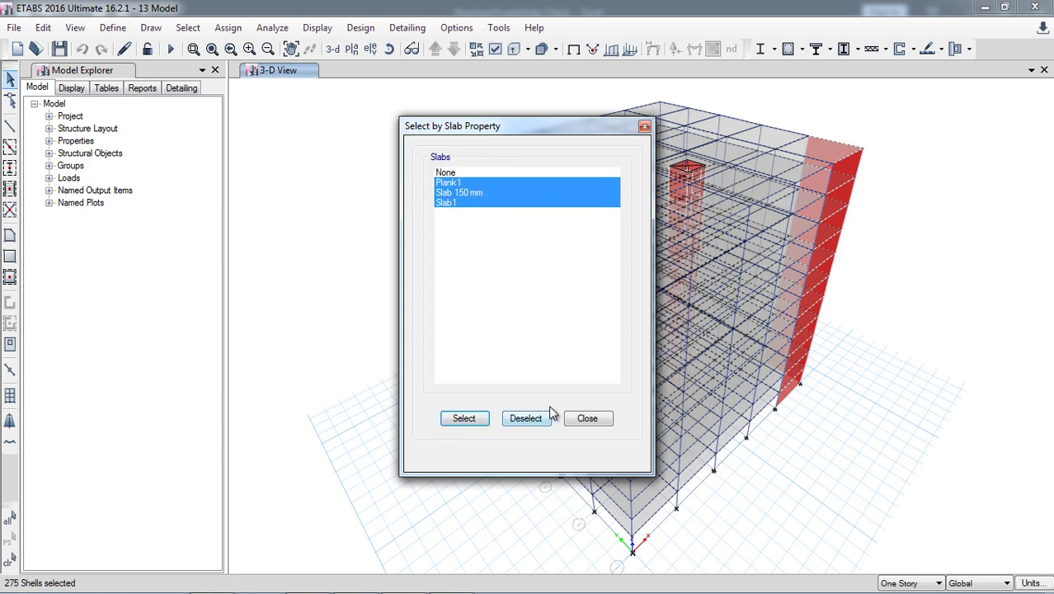
{"action": "left_click", "coordinate": [587, 419]}
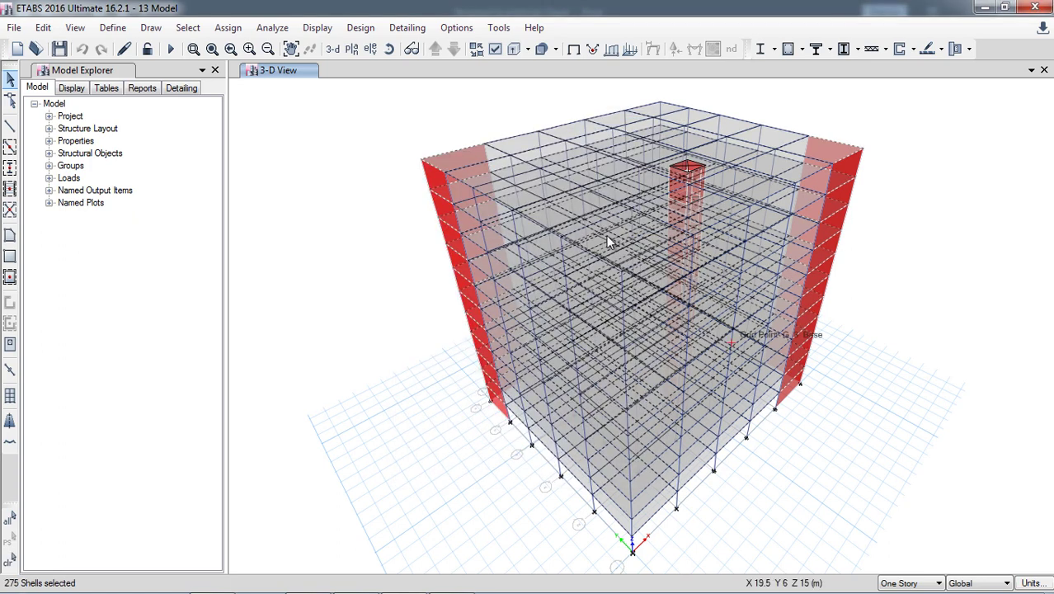
- Assign diaphragm D1 to the selected slabs and tilt the 3-D view steeper
{"action": "left_click", "coordinate": [228, 28]}
{"action": "mouse_move", "coordinate": [322, 89]}
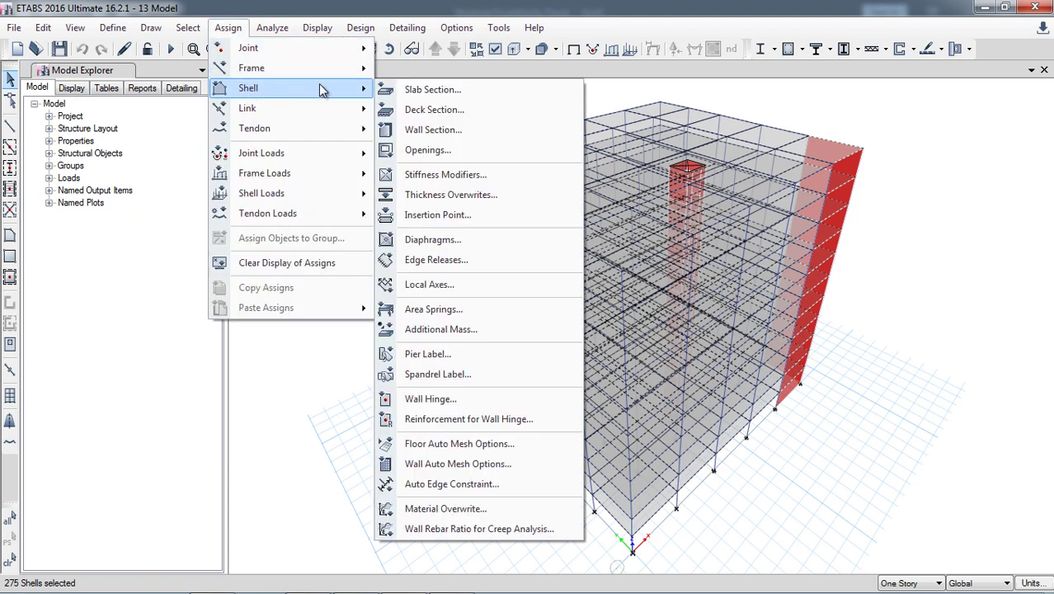
{"action": "left_click", "coordinate": [459, 239]}
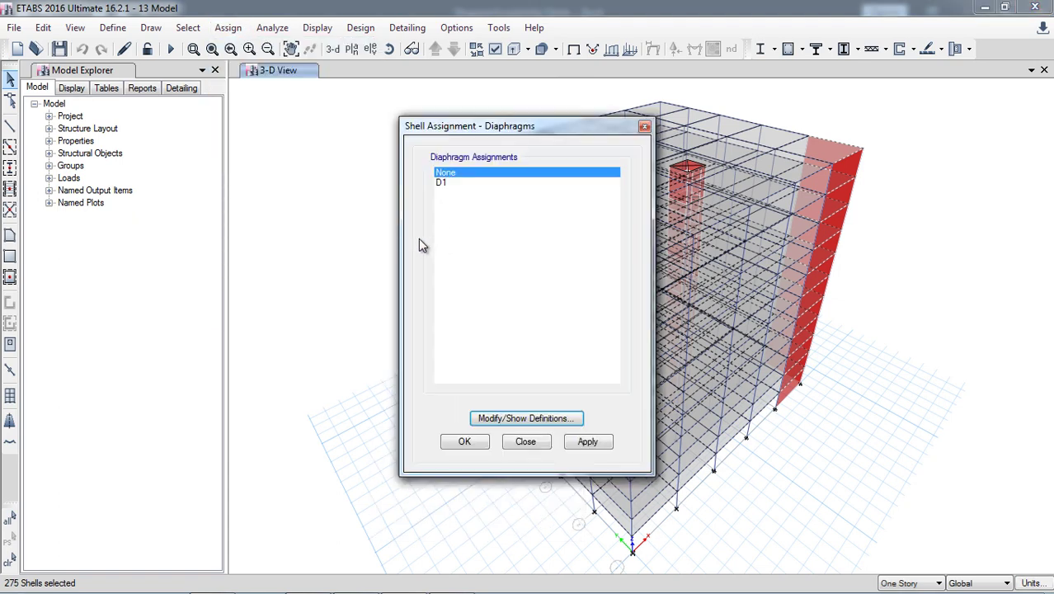
{"action": "left_click", "coordinate": [442, 182]}
{"action": "left_click", "coordinate": [586, 443]}
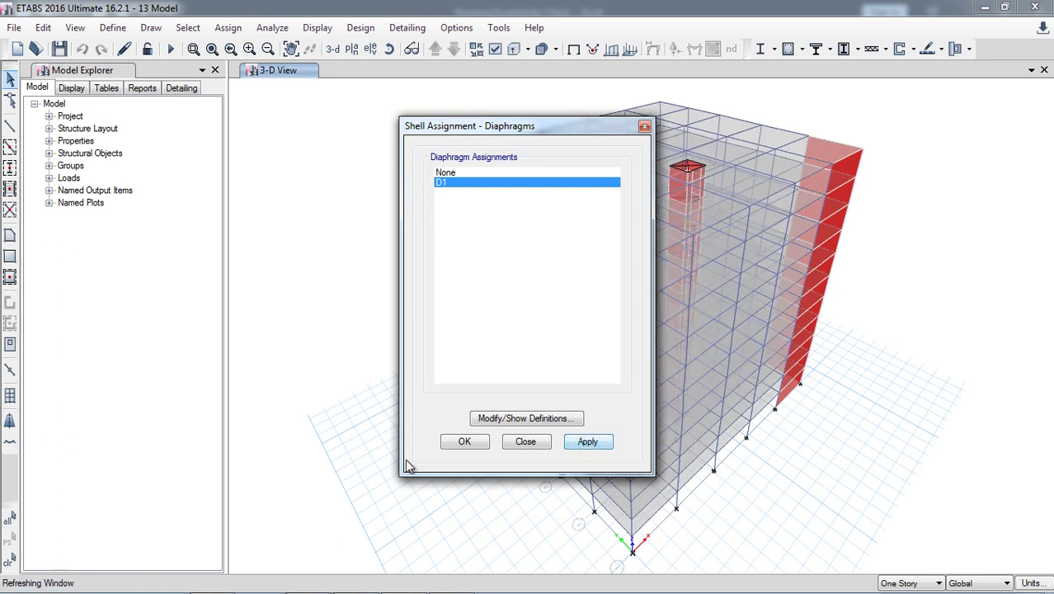
{"action": "left_click", "coordinate": [456, 446]}
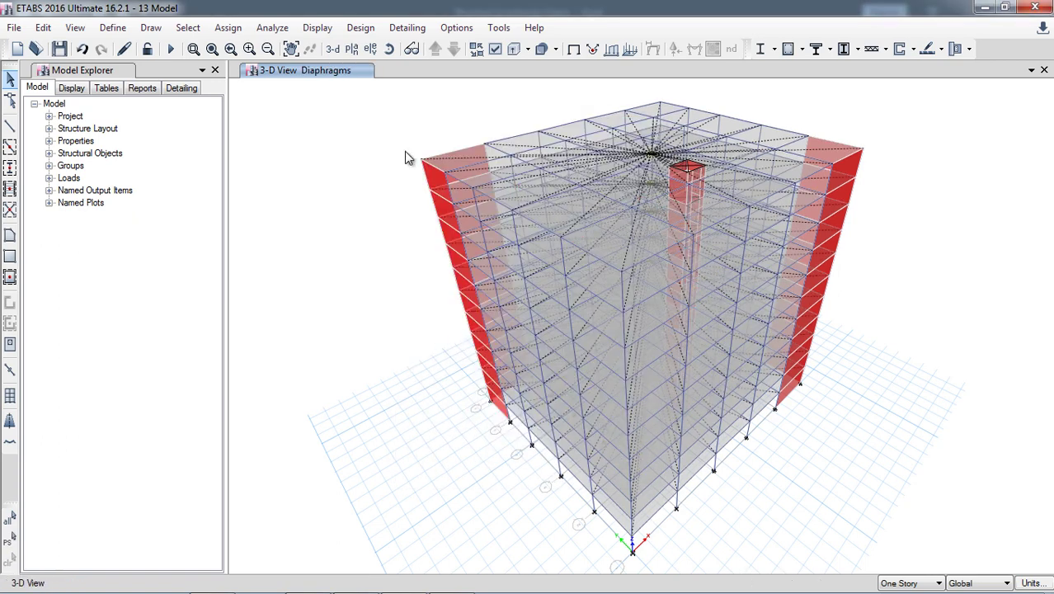
{"action": "left_click", "coordinate": [389, 48]}
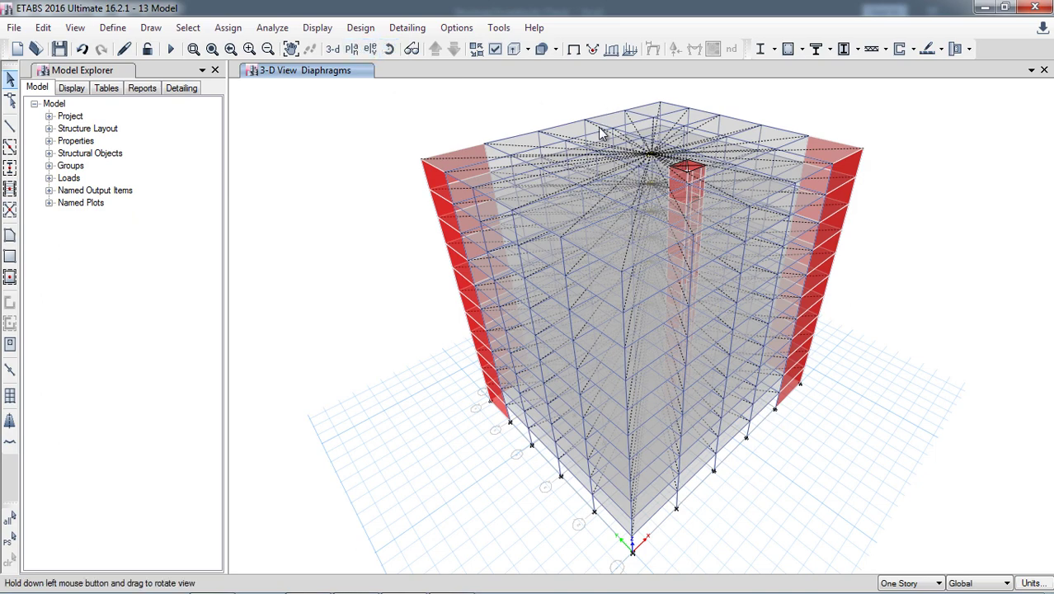
{"action": "left_click_drag", "start_coordinate": [602, 134], "coordinate": [599, 157]}
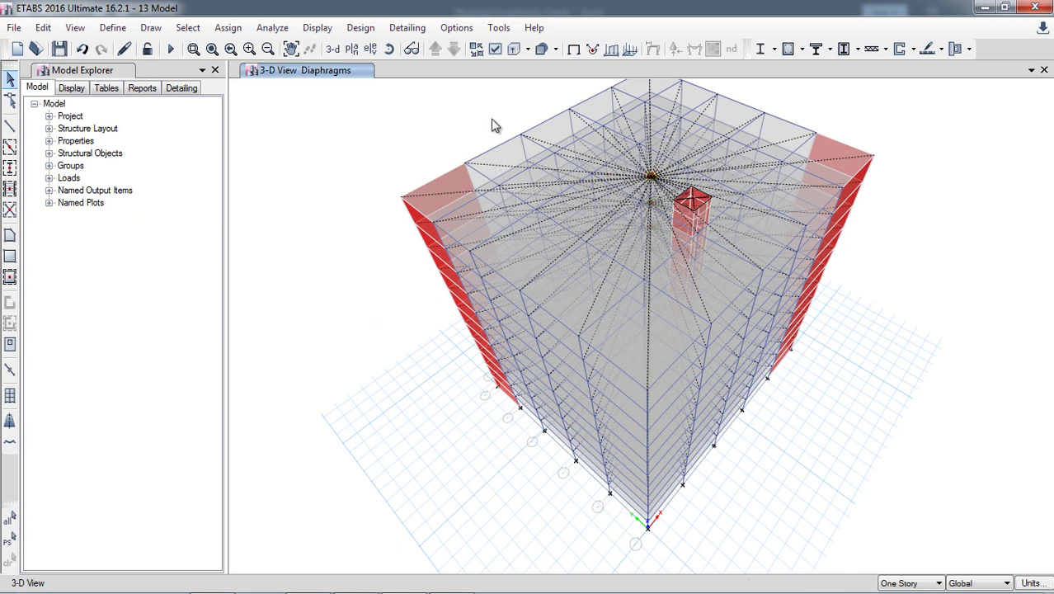
- Turn on the Diaphragm Extent display option for the 3-D view and apply it
{"action": "left_click", "coordinate": [493, 49]}
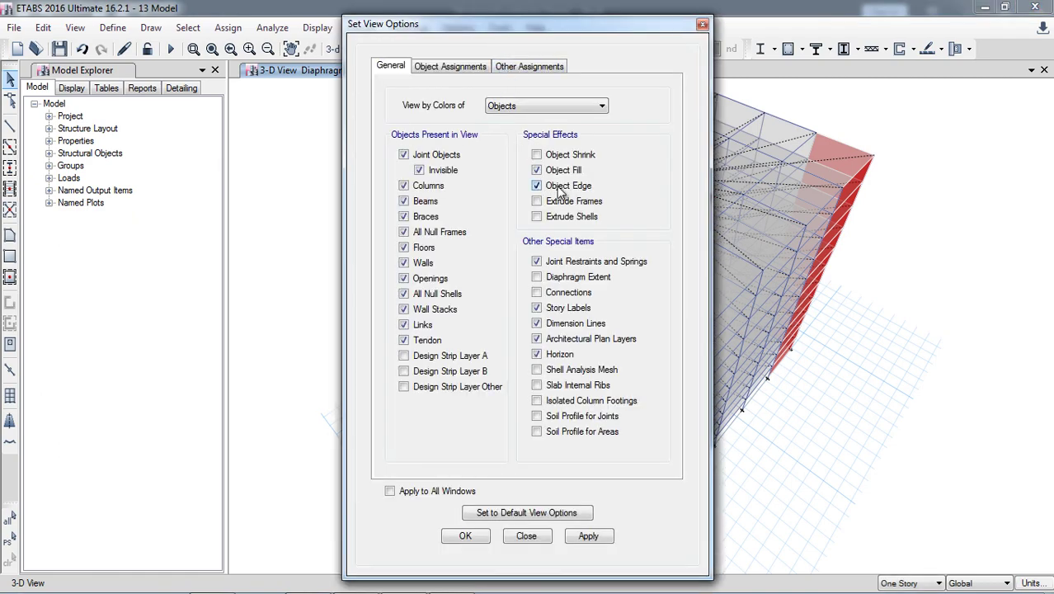
{"action": "left_click_drag", "start_coordinate": [358, 64], "coordinate": [315, 63]}
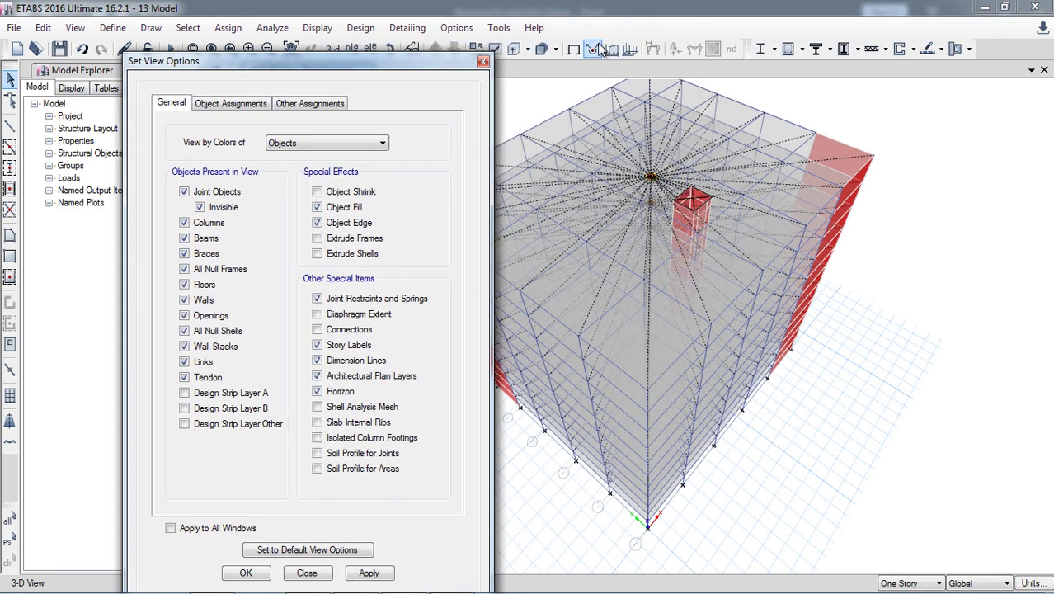
{"action": "left_click", "coordinate": [574, 50]}
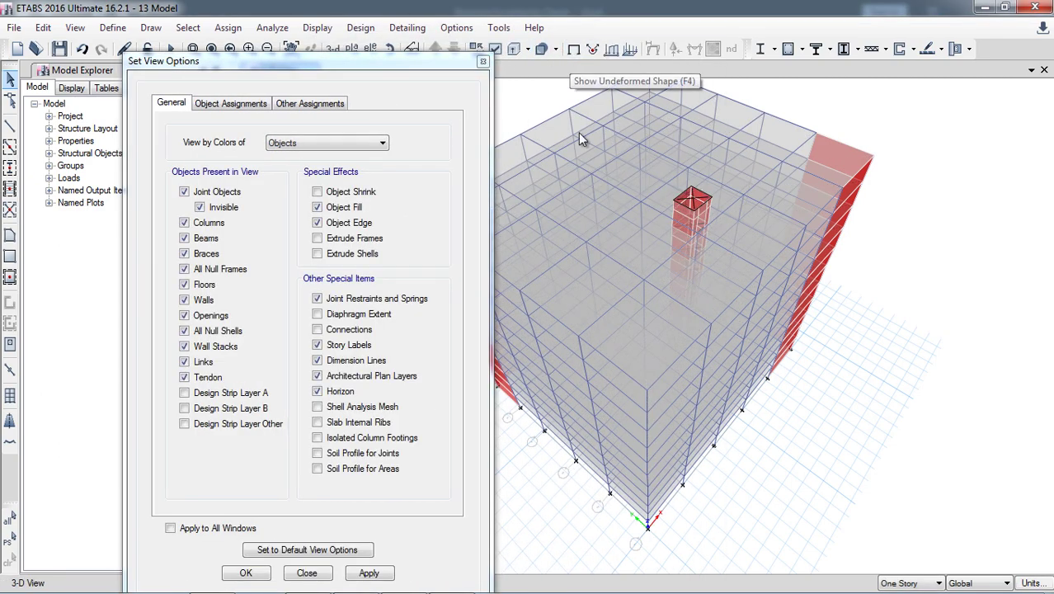
{"action": "left_click", "coordinate": [347, 315]}
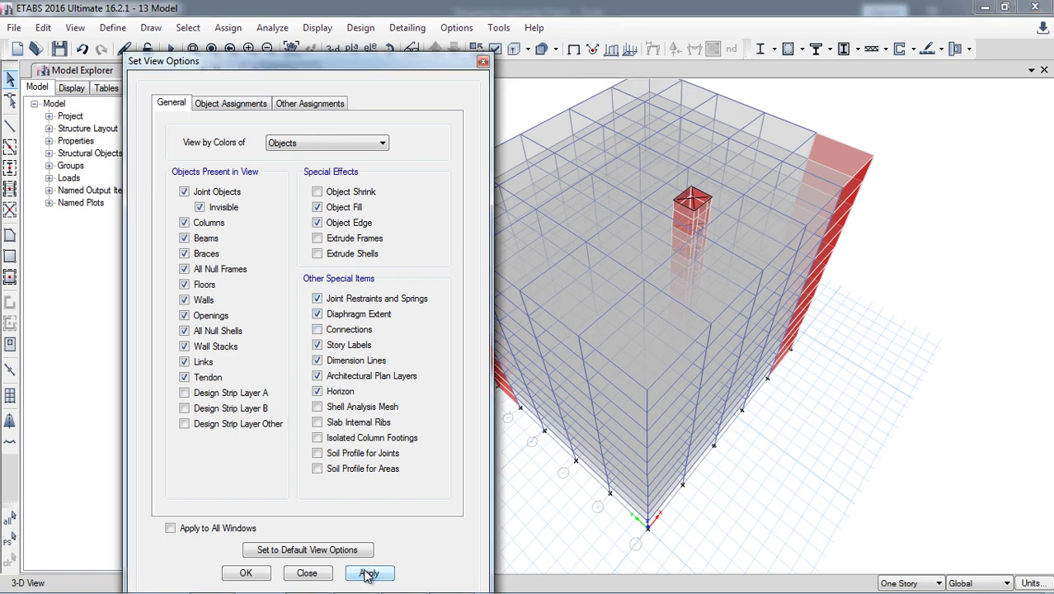
{"action": "left_click", "coordinate": [367, 573]}
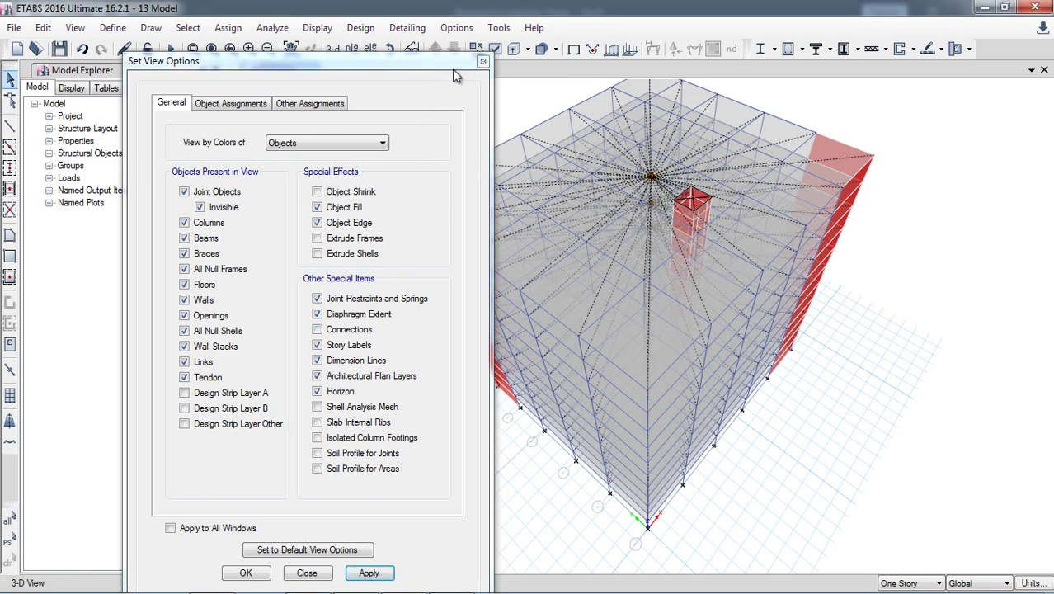
{"action": "left_click", "coordinate": [482, 61]}
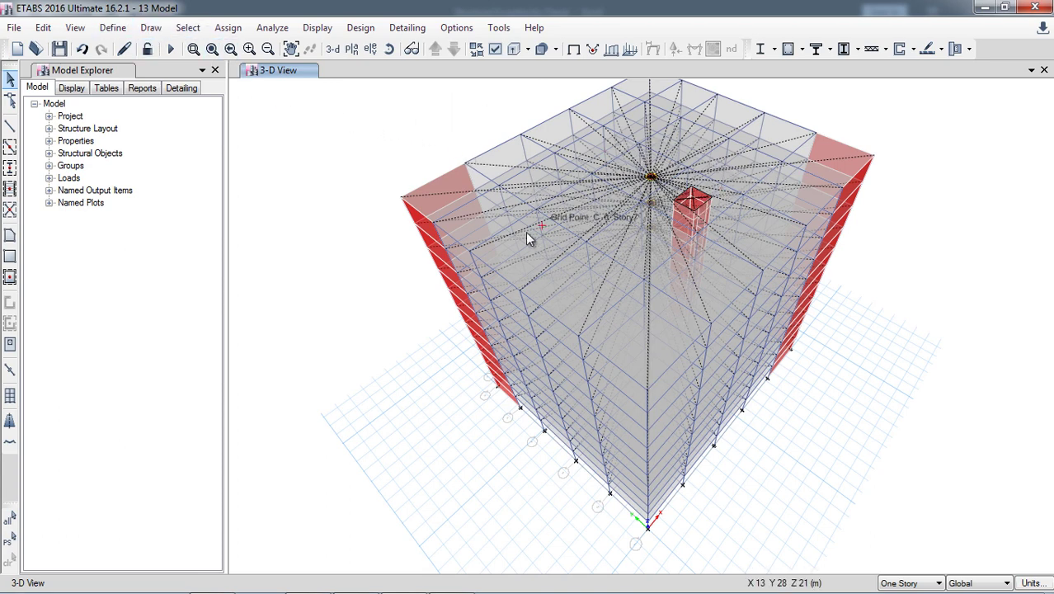
- Enable Calculate Diaphragm Centers of Rigidity in the load cases and run the analysis
{"action": "left_click", "coordinate": [277, 28]}
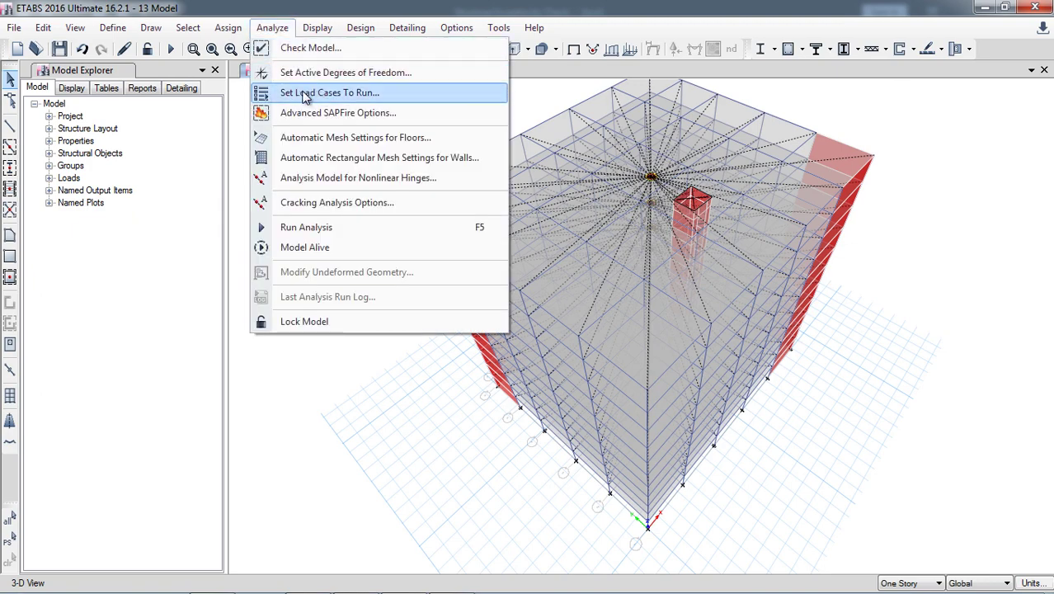
{"action": "left_click", "coordinate": [335, 96]}
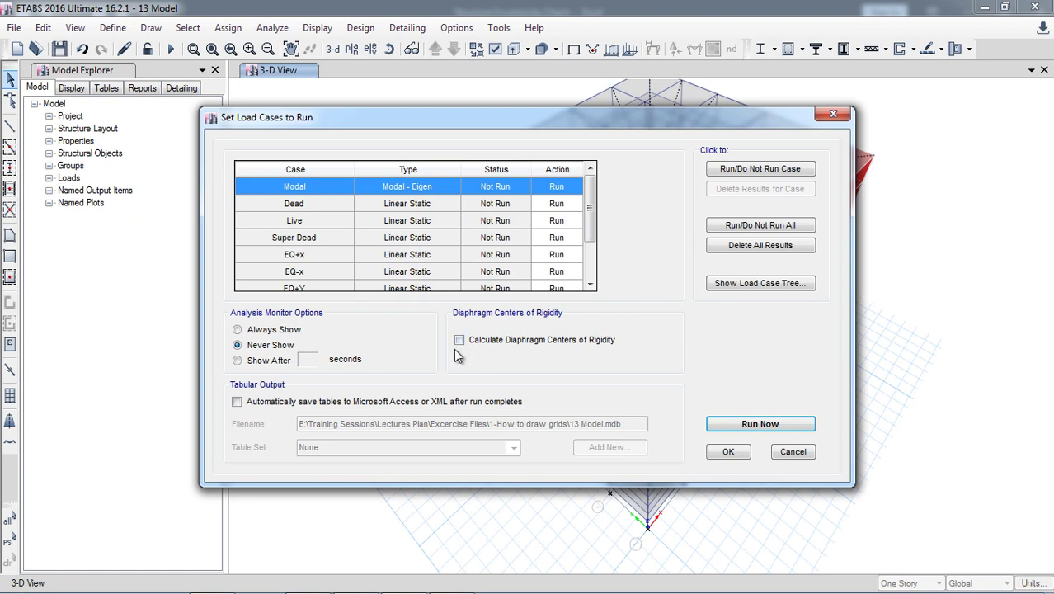
{"action": "left_click", "coordinate": [459, 342]}
{"action": "left_click_drag", "start_coordinate": [628, 114], "coordinate": [459, 129]}
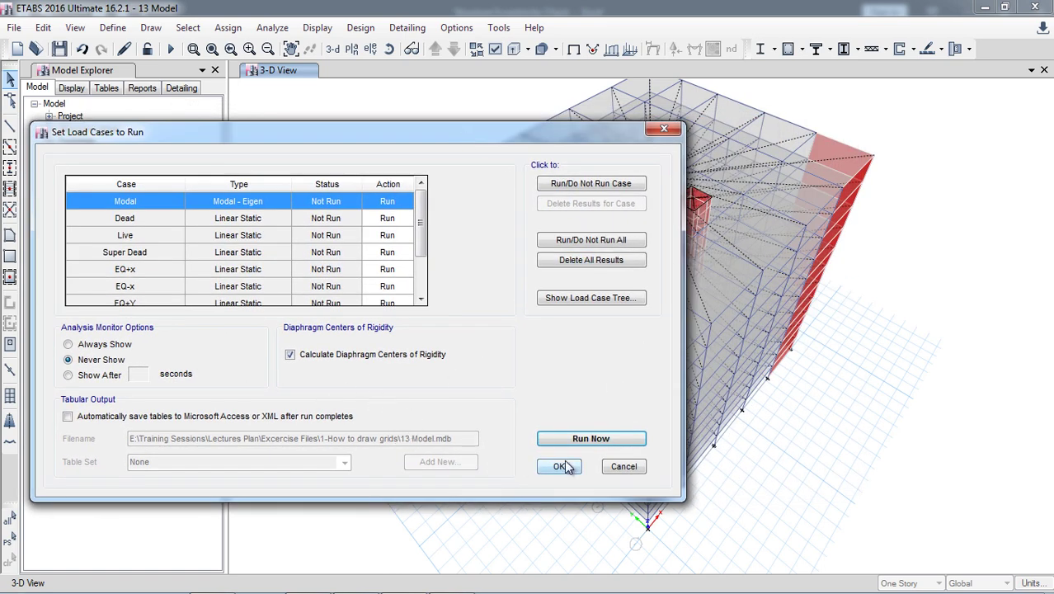
{"action": "left_click", "coordinate": [585, 439]}
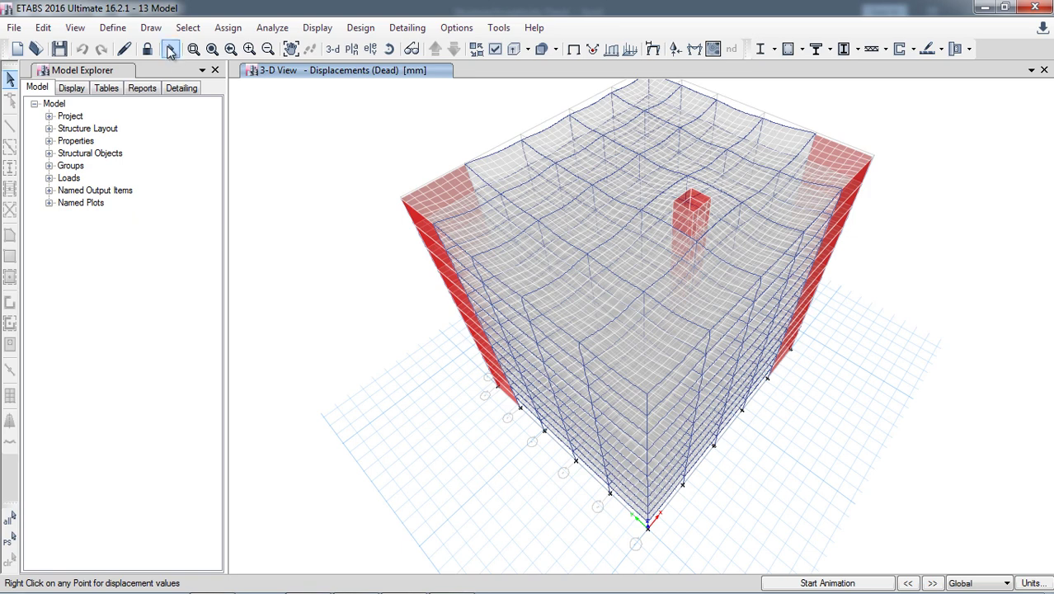
- Open the Structure Results table Centers of Mass and Rigidity and enlarge its panel
{"action": "left_click", "coordinate": [108, 88]}
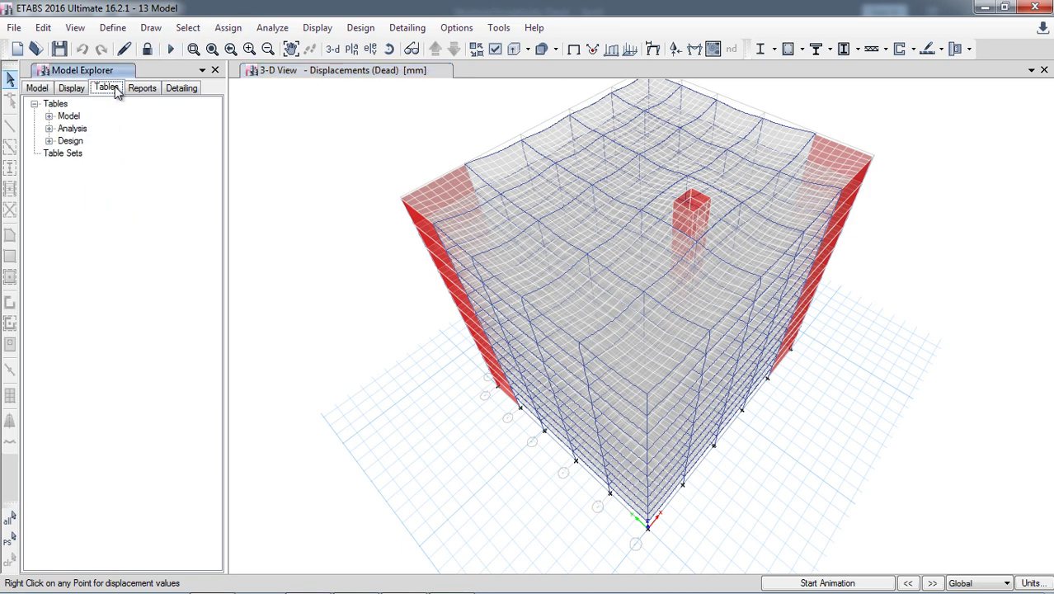
{"action": "left_click", "coordinate": [48, 130]}
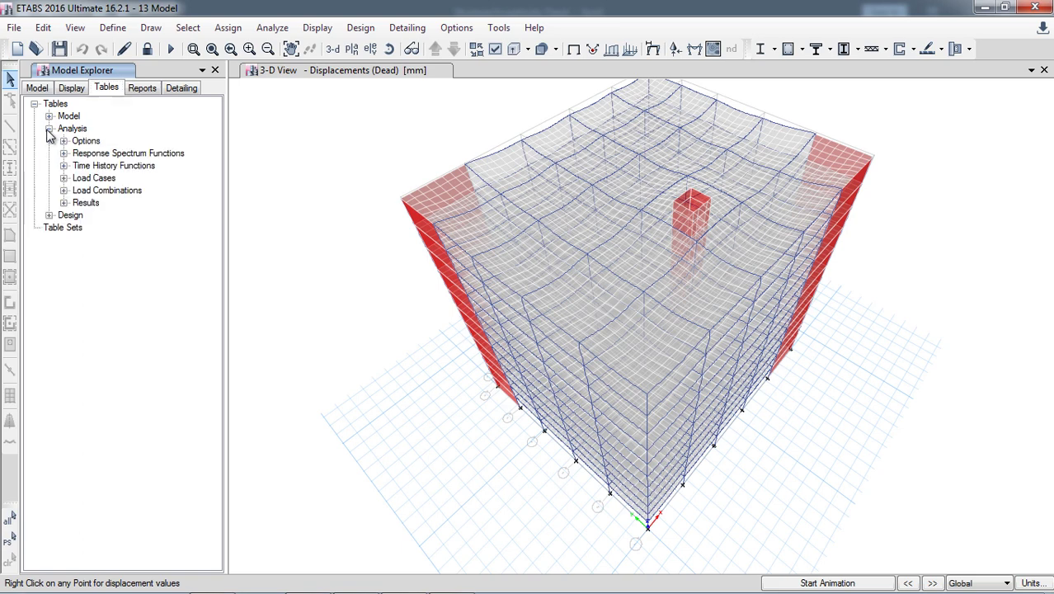
{"action": "left_click", "coordinate": [65, 204]}
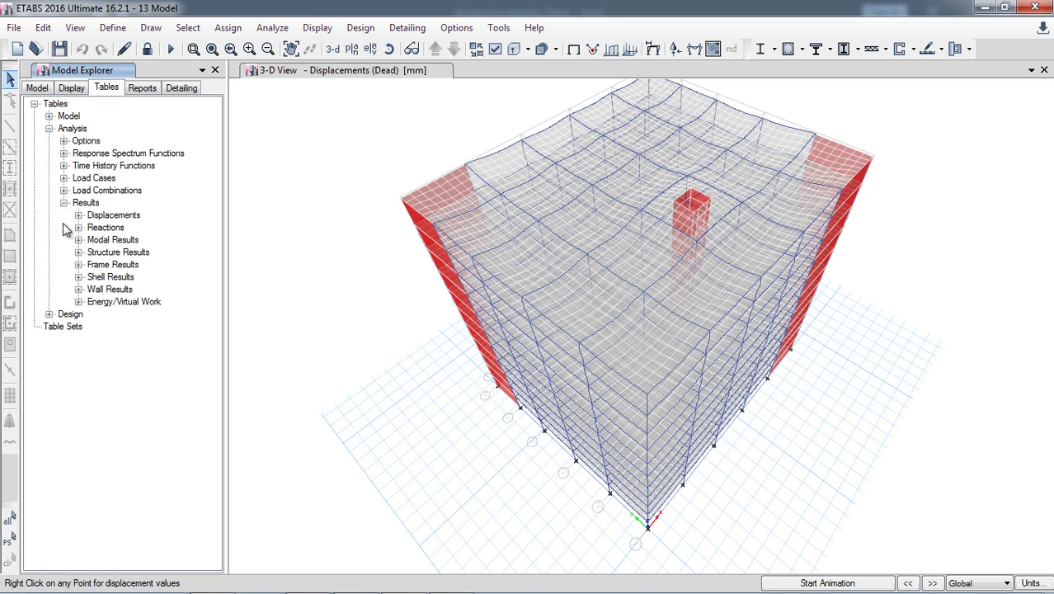
{"action": "left_click", "coordinate": [79, 252]}
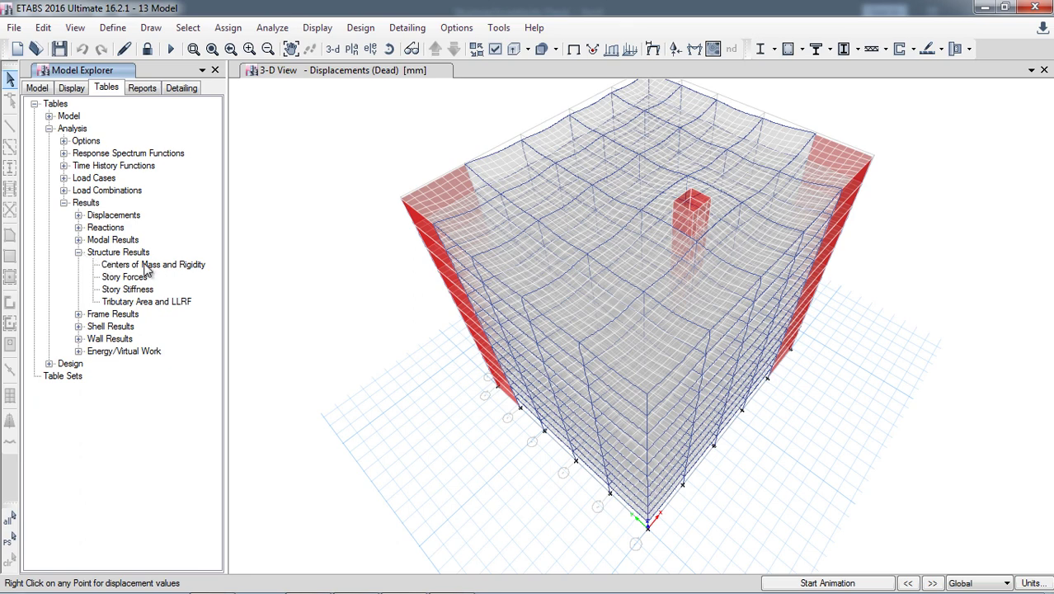
{"action": "double_click", "coordinate": [178, 265]}
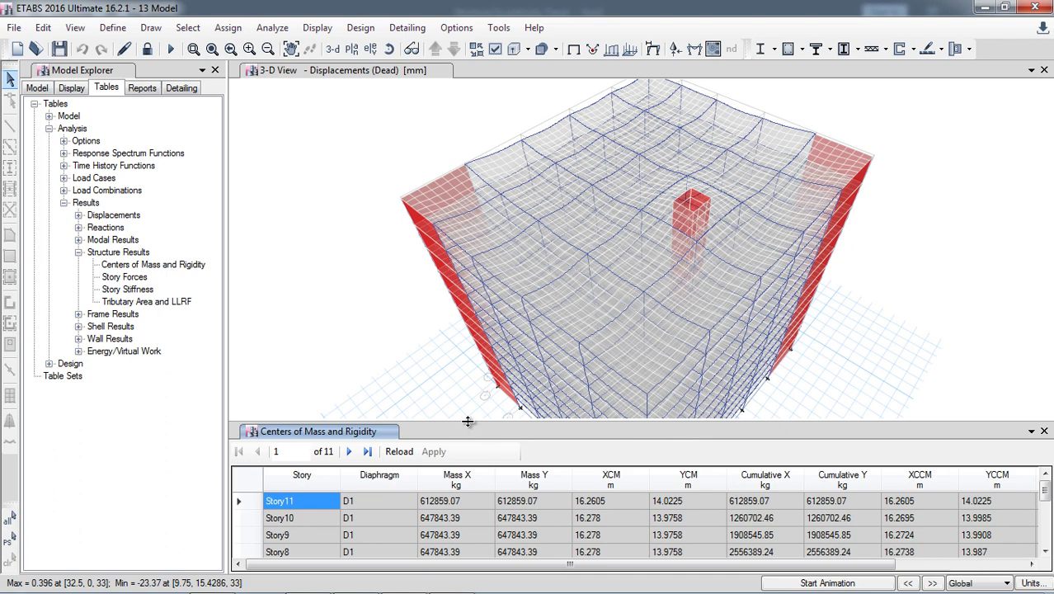
{"action": "left_click_drag", "start_coordinate": [468, 425], "coordinate": [459, 225]}
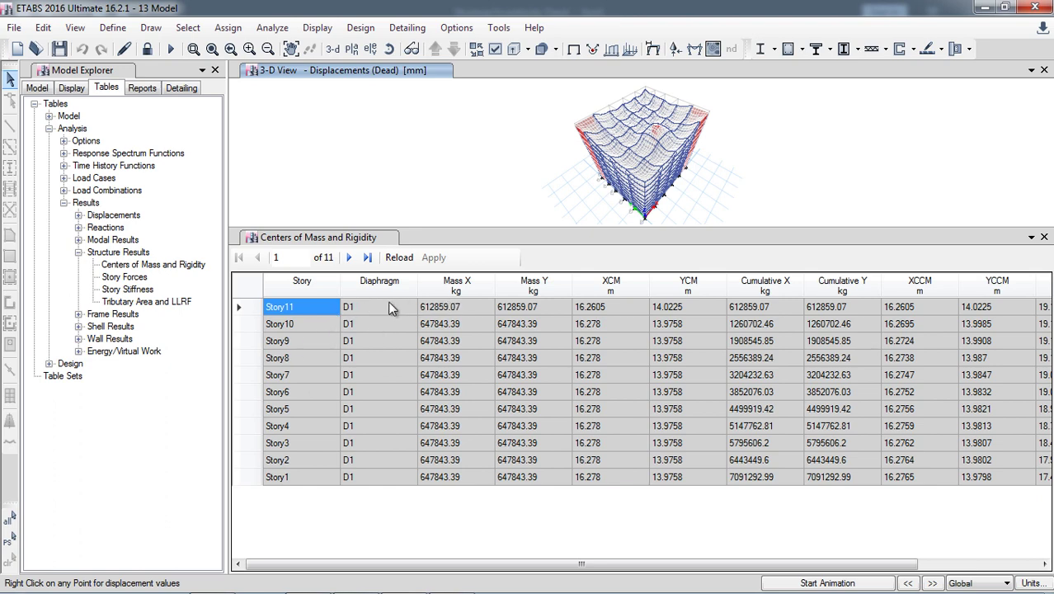
- Scroll the table right to show XCR (19.1344–17.4083 m) and YCR (13.8022–12.9716 m)
{"action": "left_click", "coordinate": [447, 308]}
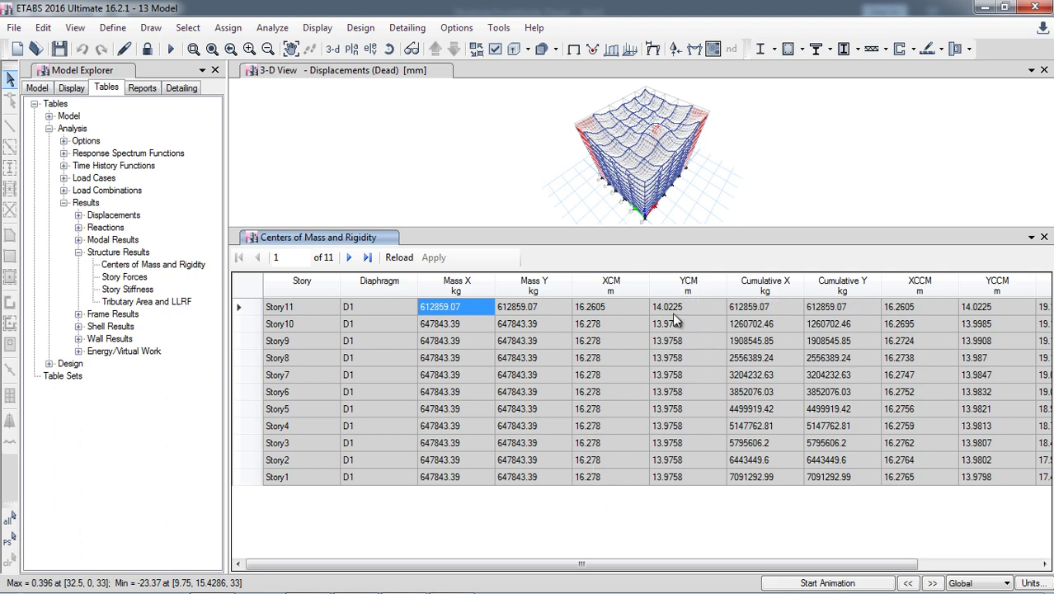
{"action": "mouse_move", "coordinate": [618, 564]}
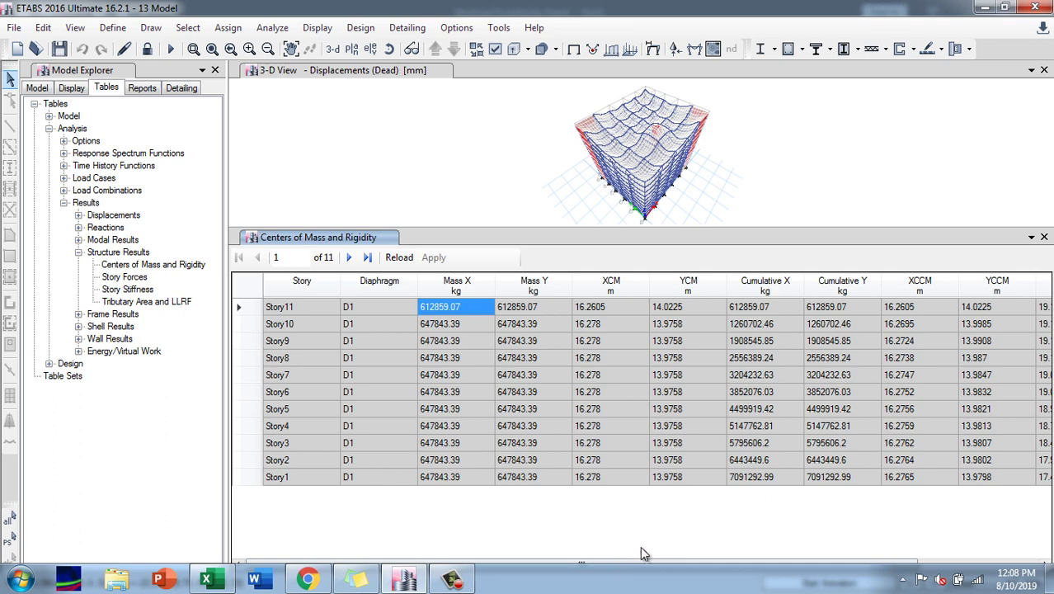
{"action": "left_click_drag", "start_coordinate": [649, 564], "coordinate": [769, 566]}
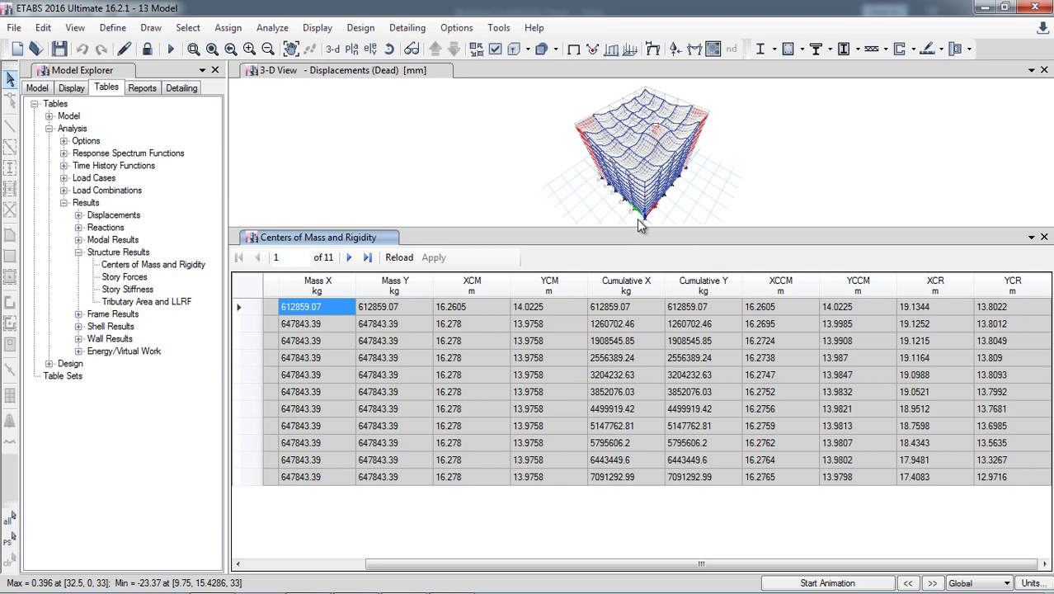
{"action": "mouse_move", "coordinate": [646, 228]}
{"action": "mouse_move", "coordinate": [641, 136]}
{"action": "left_click", "coordinate": [262, 33]}
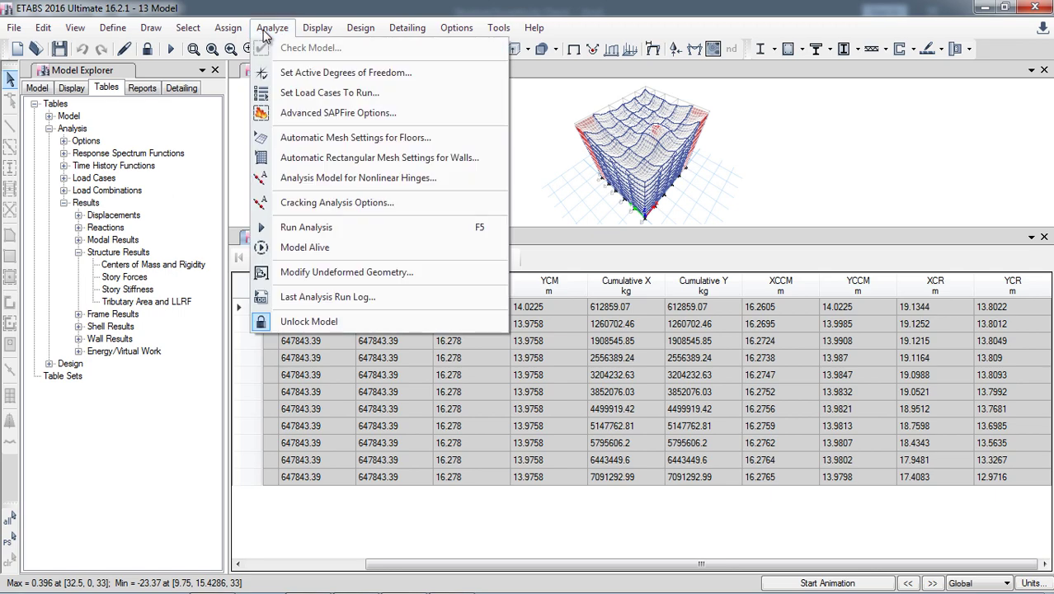
{"action": "left_click", "coordinate": [350, 94]}
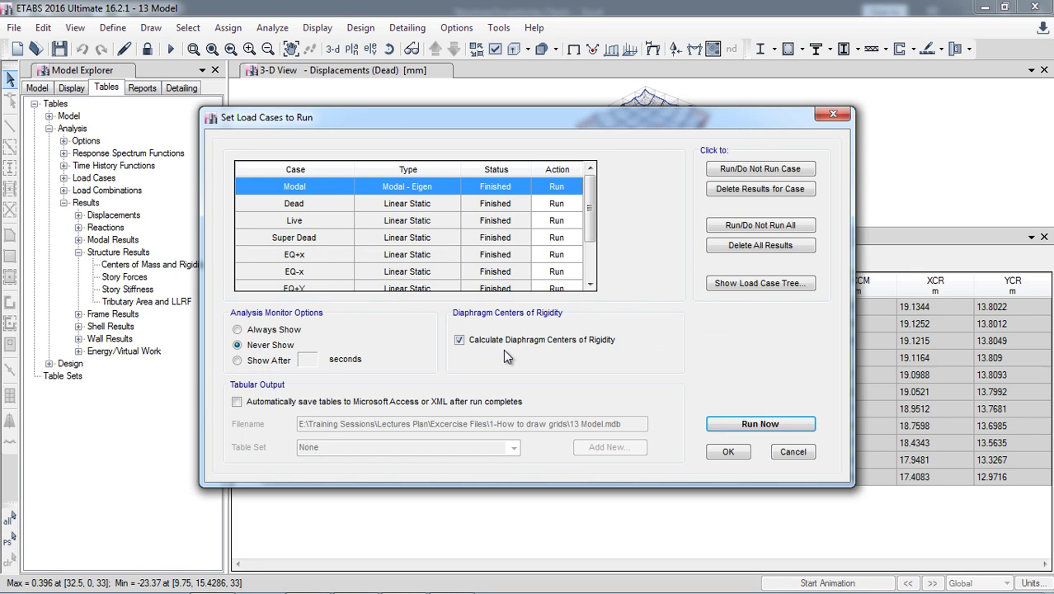
{"action": "left_click", "coordinate": [790, 453]}
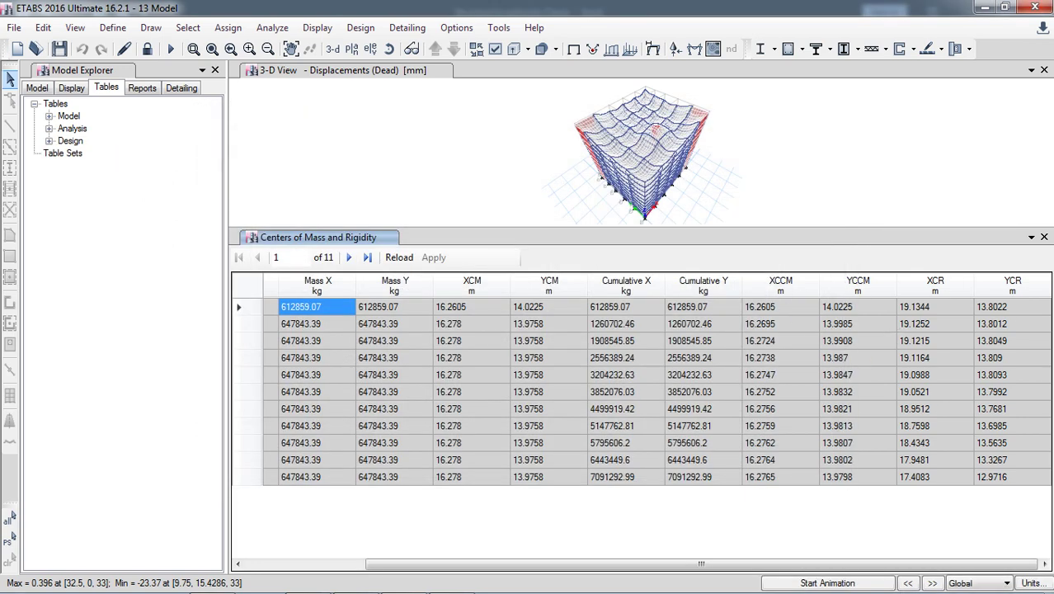